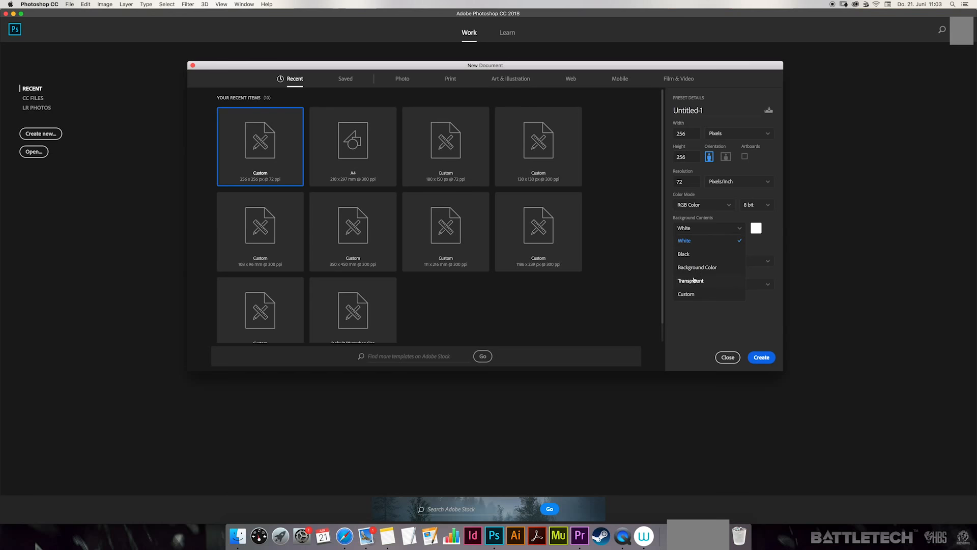
Create a 256 × 256 px RGB document at 72 pixels/inch with transparent background contents
{"action": "left_click", "coordinate": [694, 281]}
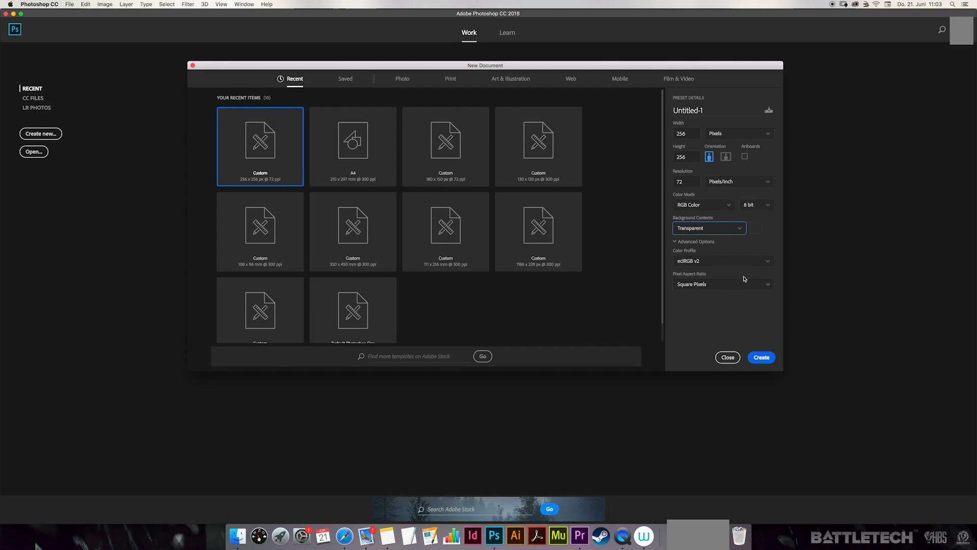
{"action": "left_click", "coordinate": [761, 358]}
{"action": "left_click", "coordinate": [762, 358]}
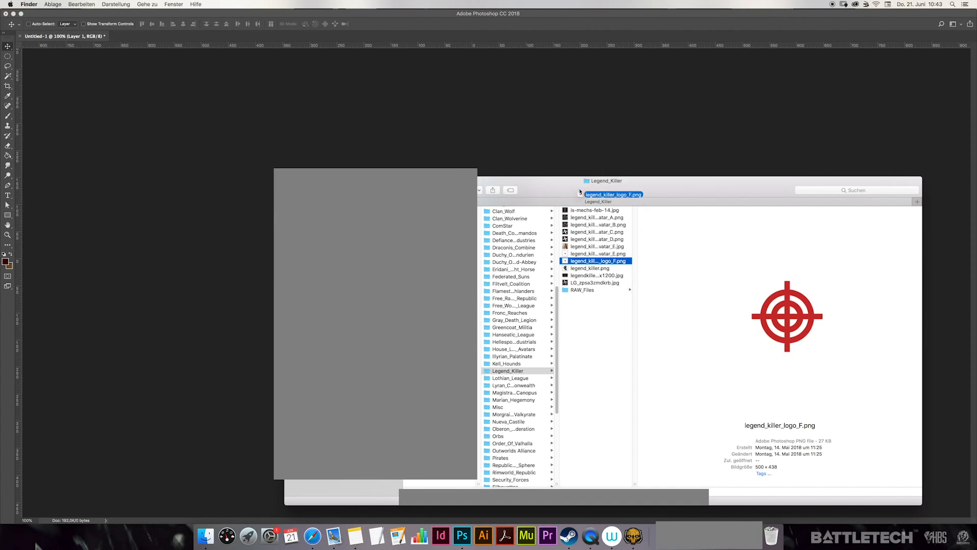
Place the legend_killer_logo_F image into the document, filling the canvas
{"action": "left_click_drag", "start_coordinate": [595, 194], "coordinate": [543, 160]}
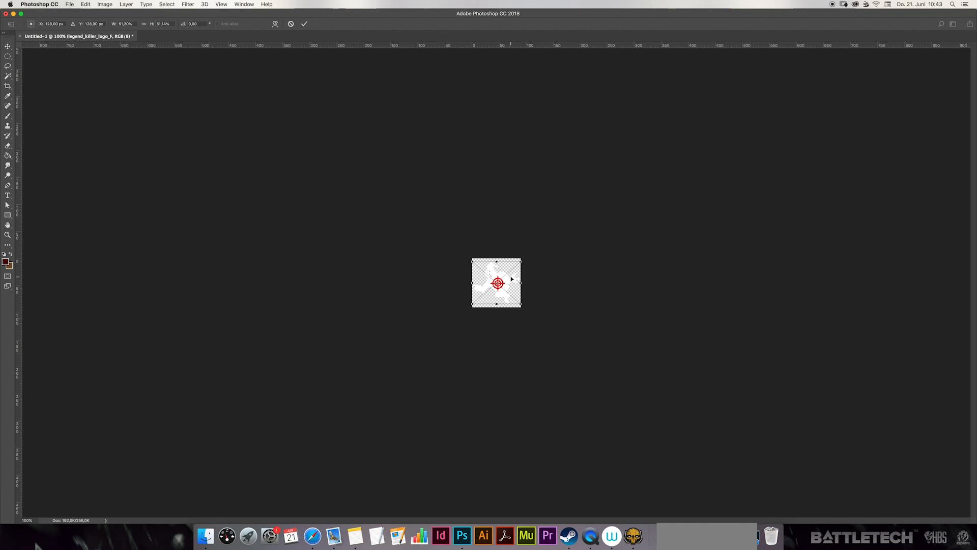
{"action": "key", "text": "Return"}
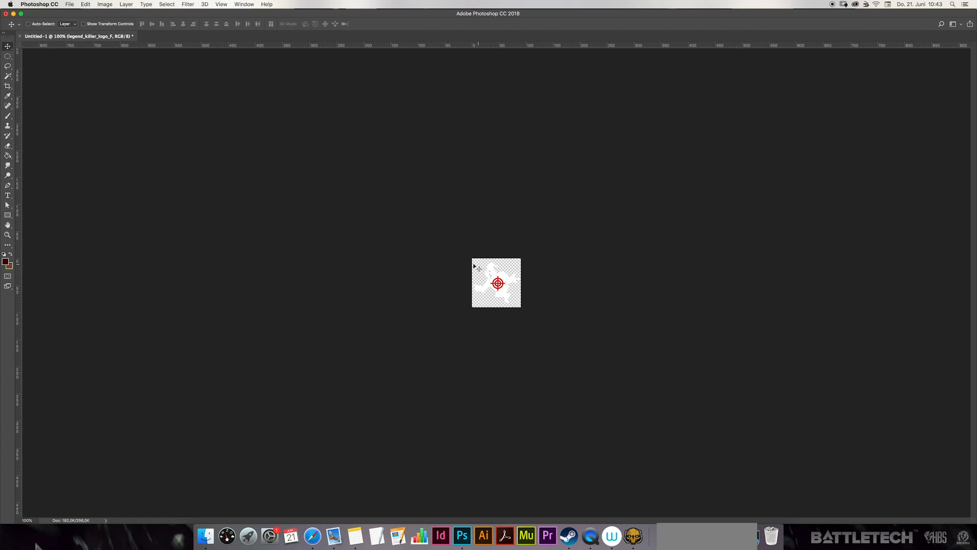
Flip the placed logo layer vertically
{"action": "left_click", "coordinate": [8, 234]}
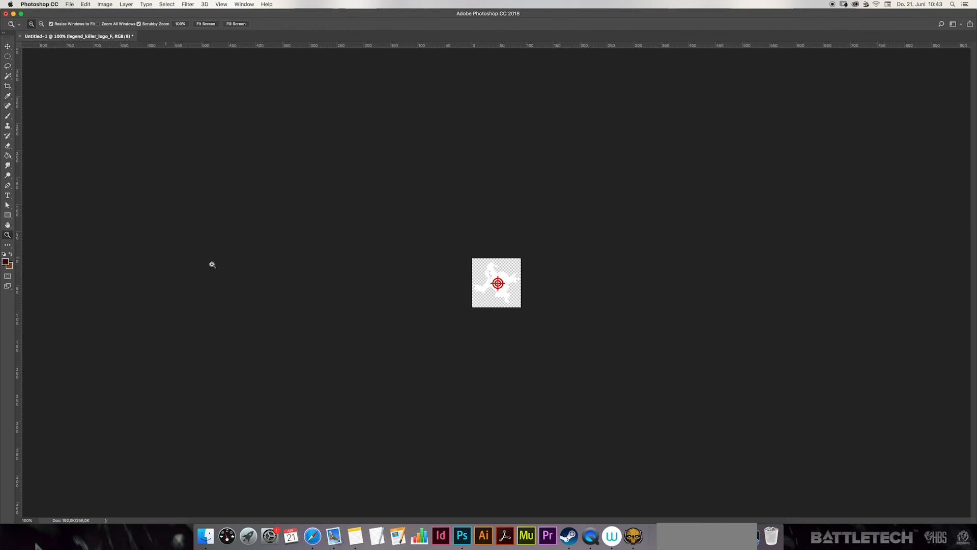
{"action": "left_click", "coordinate": [475, 284]}
{"action": "left_click", "coordinate": [480, 272]}
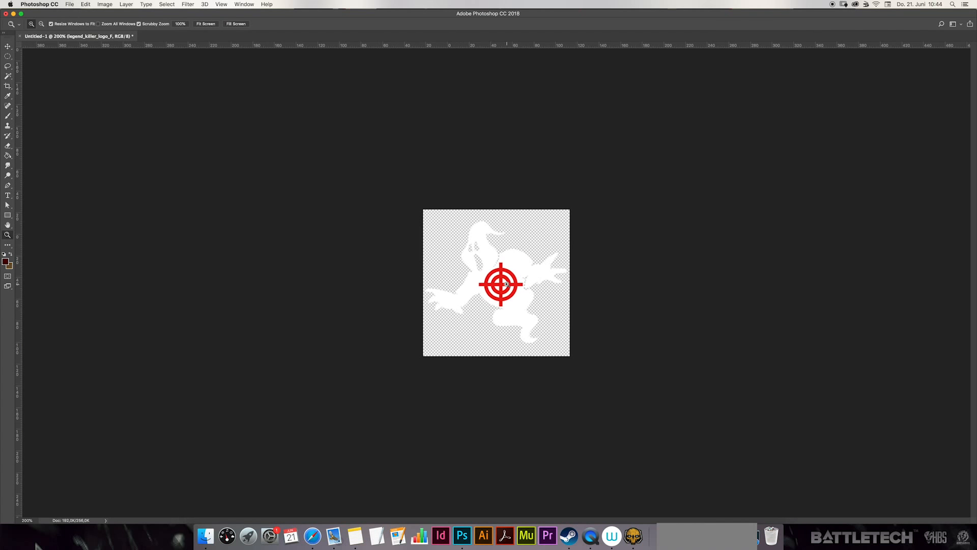
{"action": "left_click", "coordinate": [8, 47]}
{"action": "left_click", "coordinate": [86, 4]}
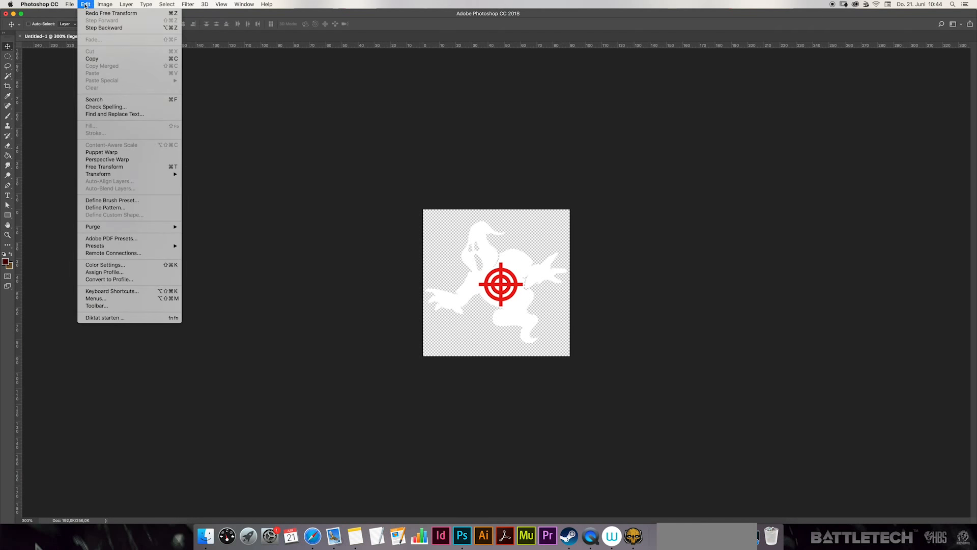
{"action": "mouse_move", "coordinate": [165, 174]}
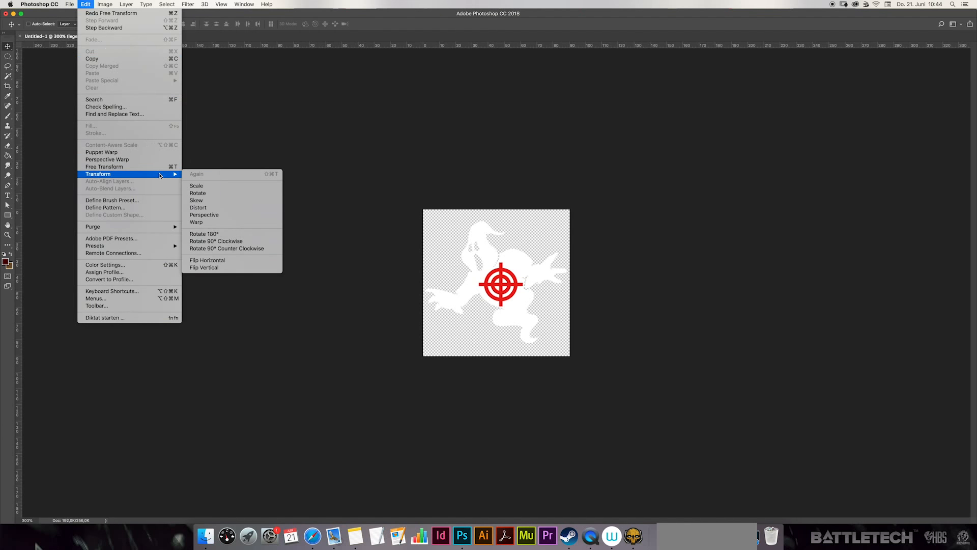
{"action": "left_click", "coordinate": [232, 268]}
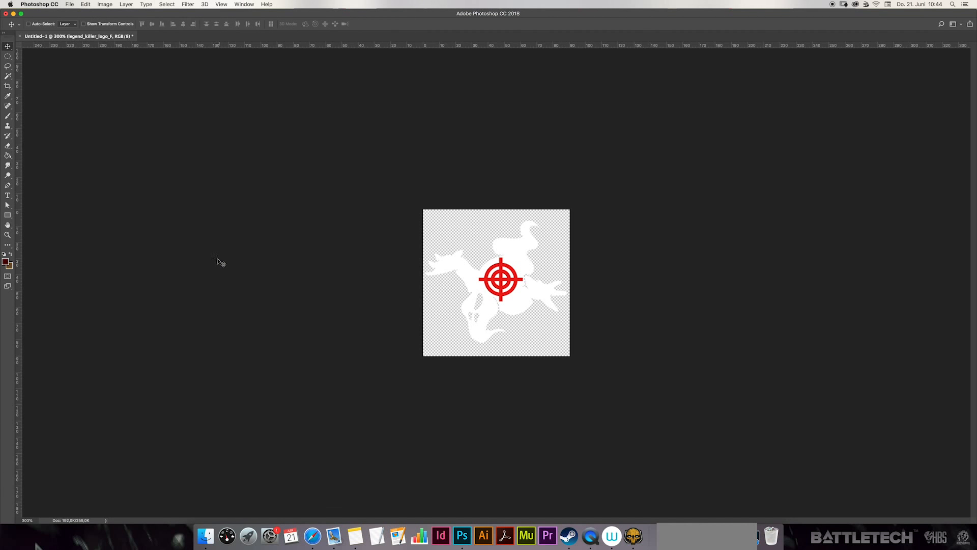
Check the document's dimensions in the Image Size settings, using the width's unit choices, and accept them
{"action": "left_click", "coordinate": [105, 5]}
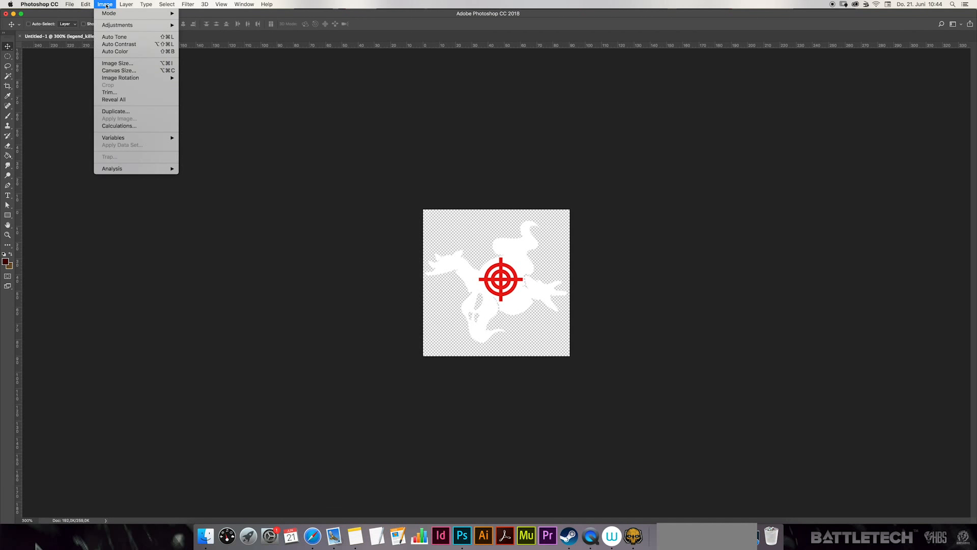
{"action": "left_click", "coordinate": [138, 66]}
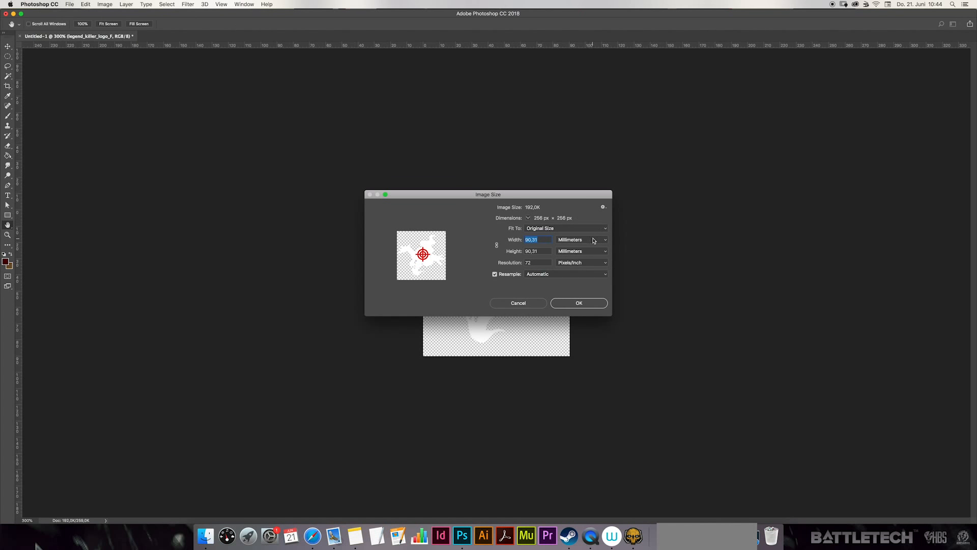
{"action": "left_click", "coordinate": [593, 240]}
{"action": "left_click", "coordinate": [586, 224]}
{"action": "left_click", "coordinate": [584, 305]}
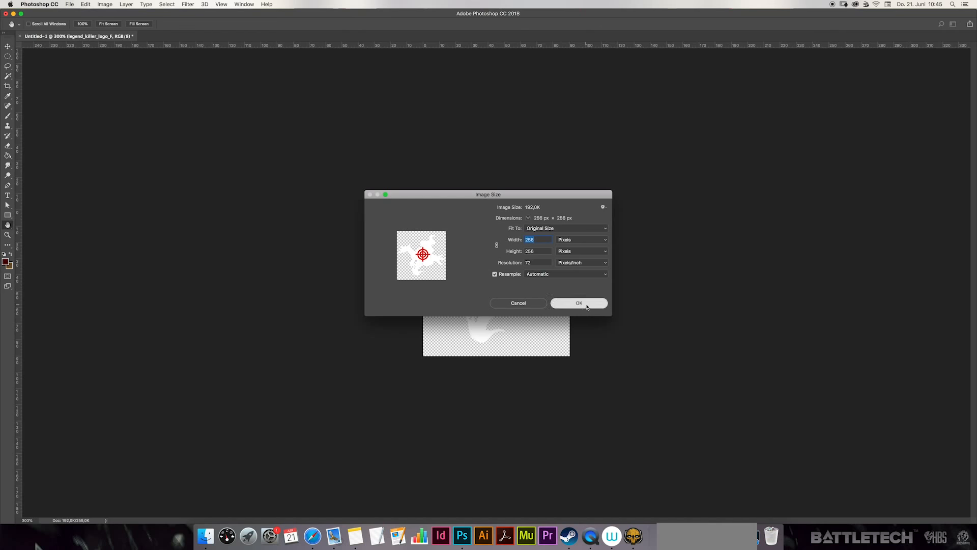
Start a Save for Web (Legacy) export of the flipped logo
{"action": "left_click", "coordinate": [69, 5]}
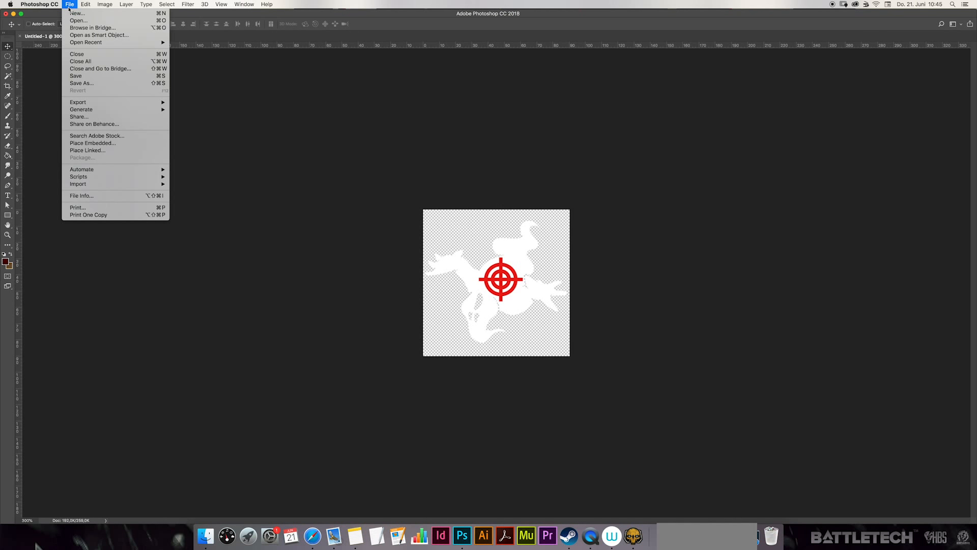
{"action": "mouse_move", "coordinate": [108, 106]}
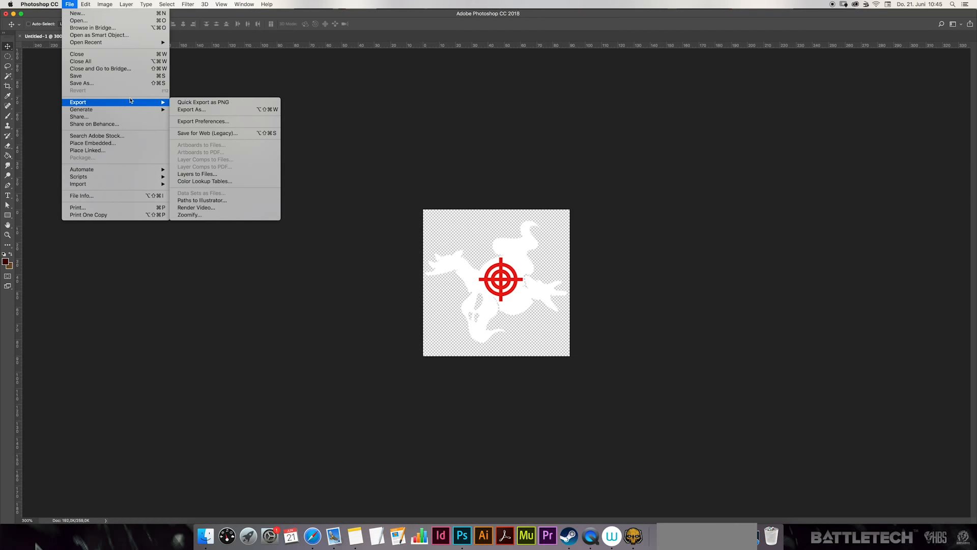
{"action": "left_click", "coordinate": [196, 133]}
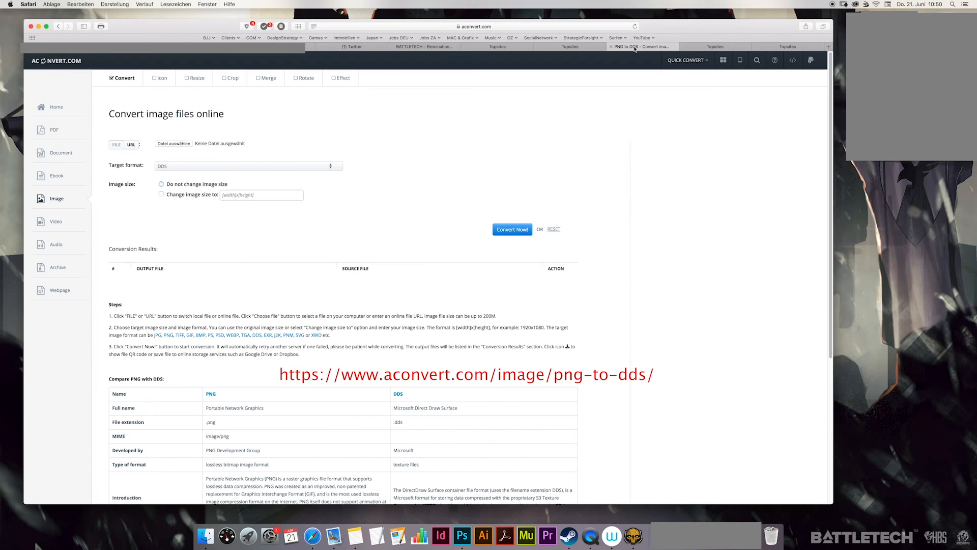
Switch to Safari and view the full address of the aconvert.com PNG-to-DDS converter page
{"action": "left_click", "coordinate": [497, 26]}
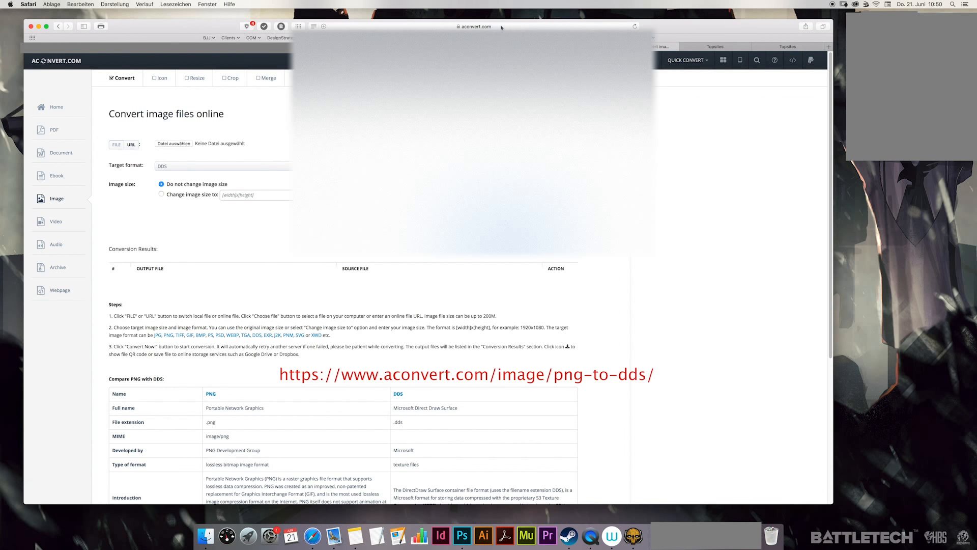
{"action": "left_click", "coordinate": [505, 27]}
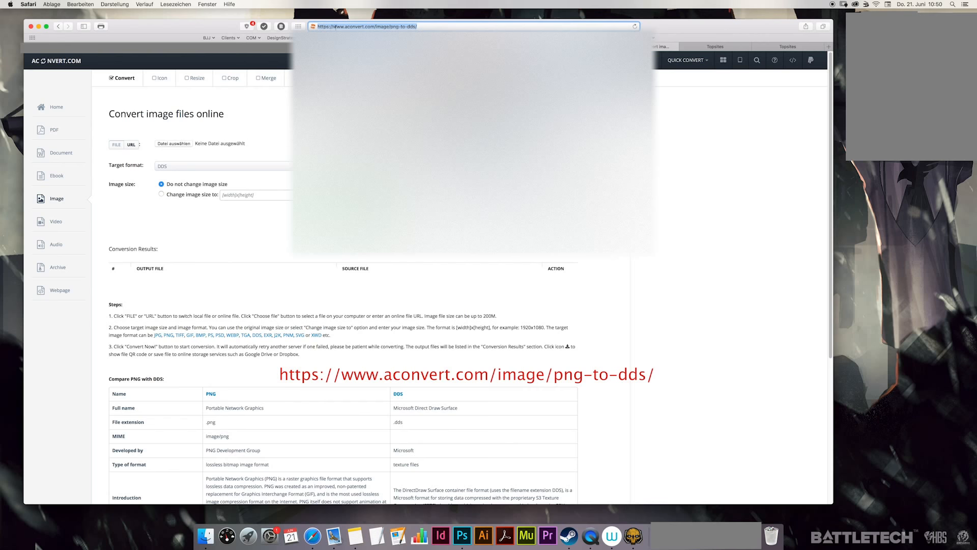
{"action": "left_click", "coordinate": [681, 128]}
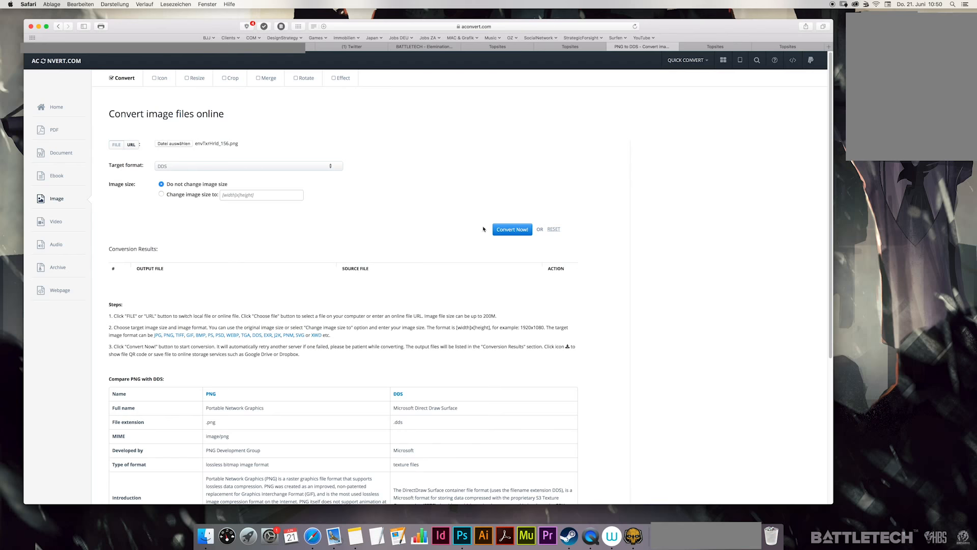
Convert envTxrHrld_156.png to DDS at its original size and download the output file
{"action": "left_click", "coordinate": [503, 230]}
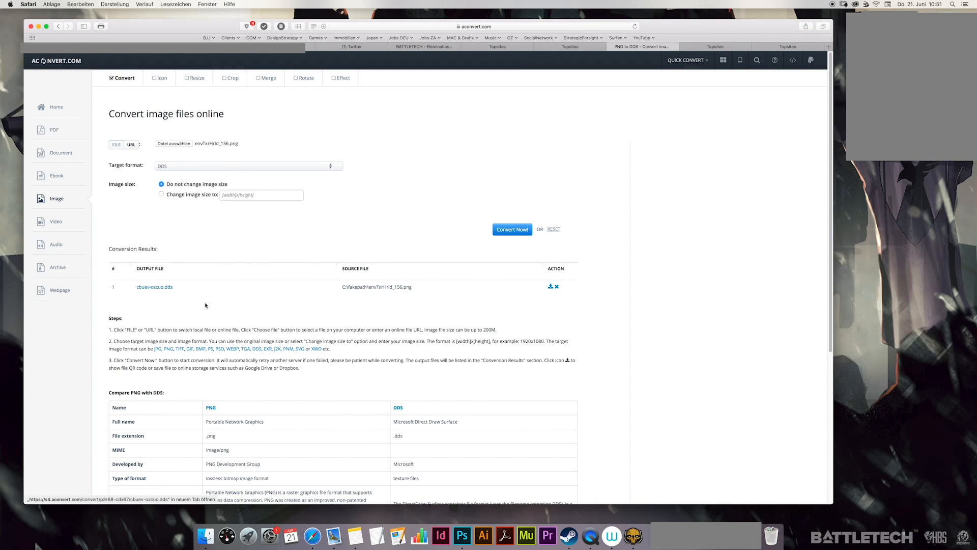
{"action": "left_click", "coordinate": [551, 287]}
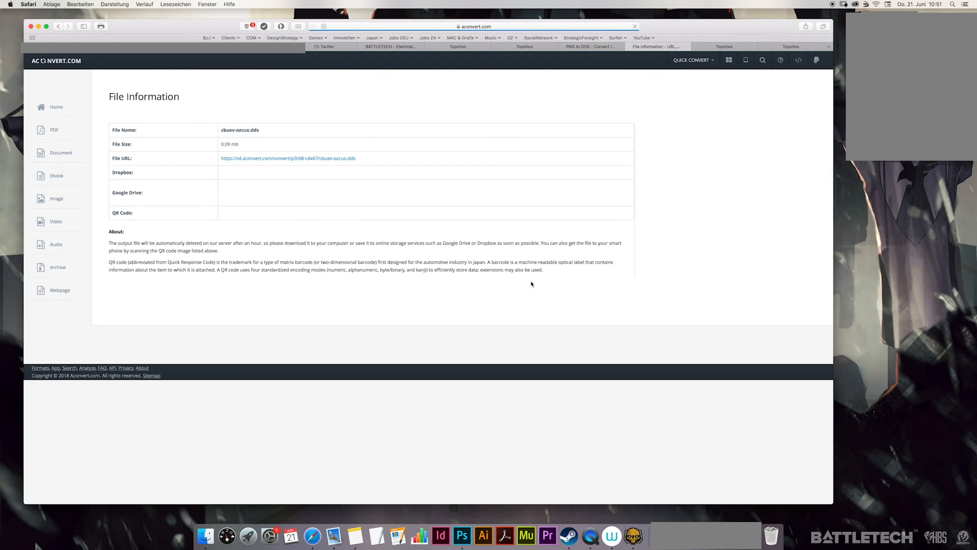
{"action": "left_click", "coordinate": [323, 158]}
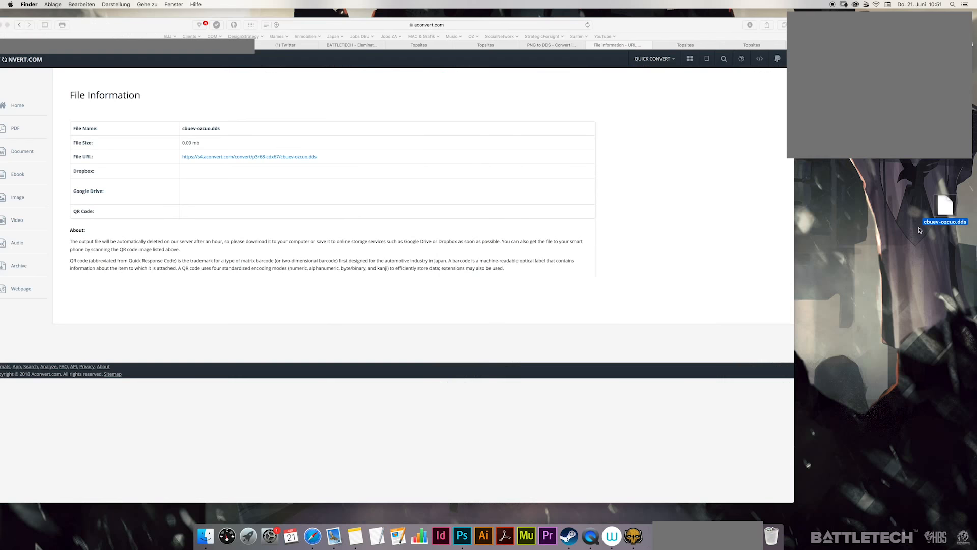
Rename the downloaded DDS file on the desktop to envTxrHrld_156.dds and move the renamed file
{"action": "left_click", "coordinate": [919, 227]}
{"action": "type", "text": "envTxrHrld_156.dds"}
{"action": "left_click", "coordinate": [897, 210]}
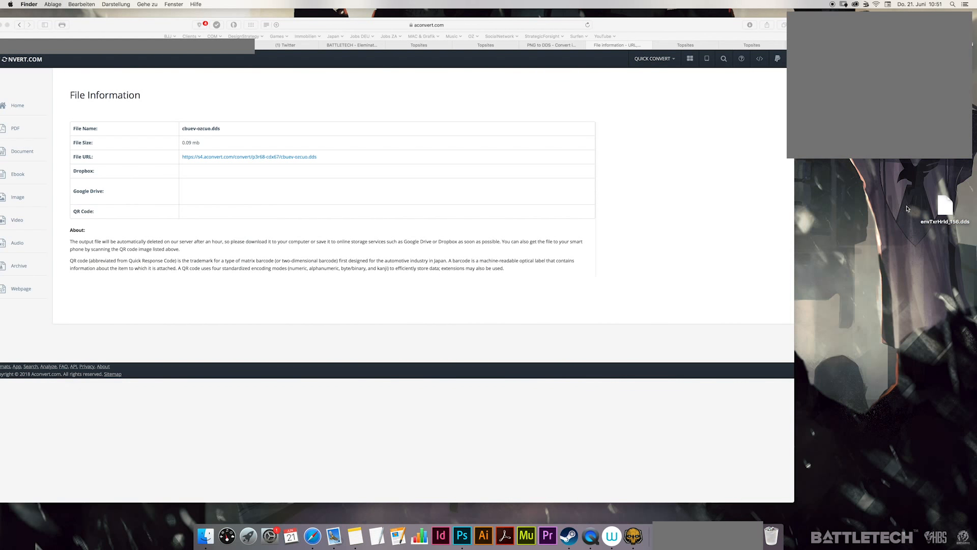
{"action": "left_click", "coordinate": [945, 207]}
{"action": "left_click_drag", "start_coordinate": [945, 207], "coordinate": [945, 162]}
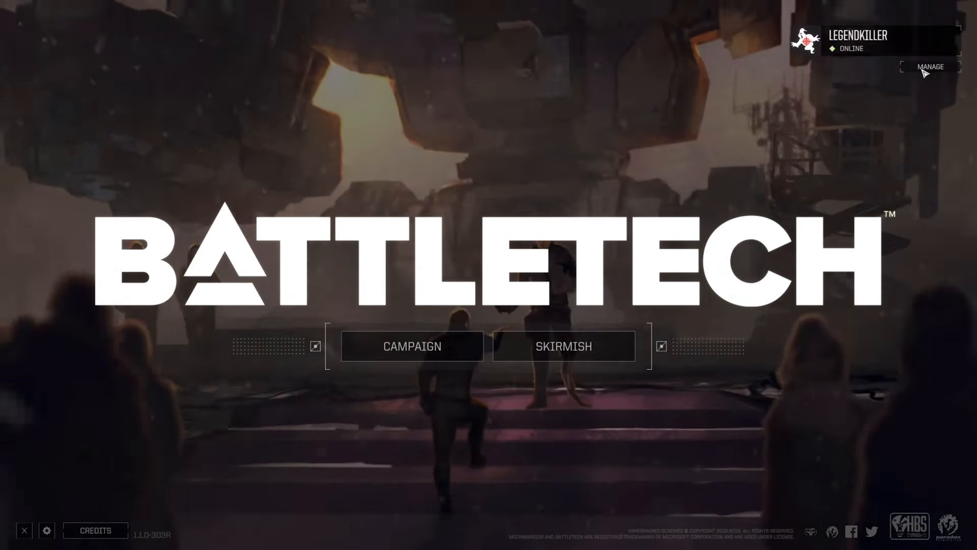
In BattleTech, update the player profile with the white ghost and red crosshair crest and save the customization
{"action": "left_click", "coordinate": [931, 66]}
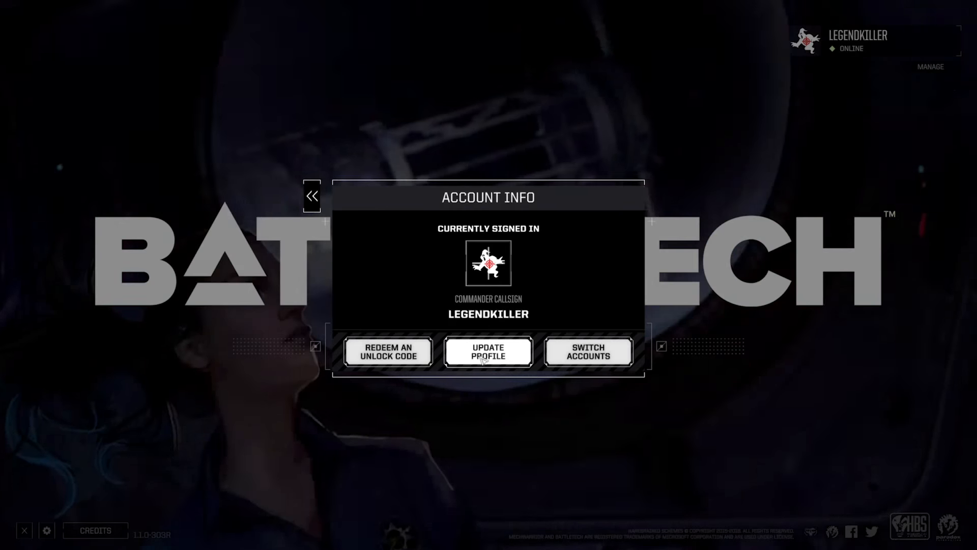
{"action": "left_click", "coordinate": [470, 359]}
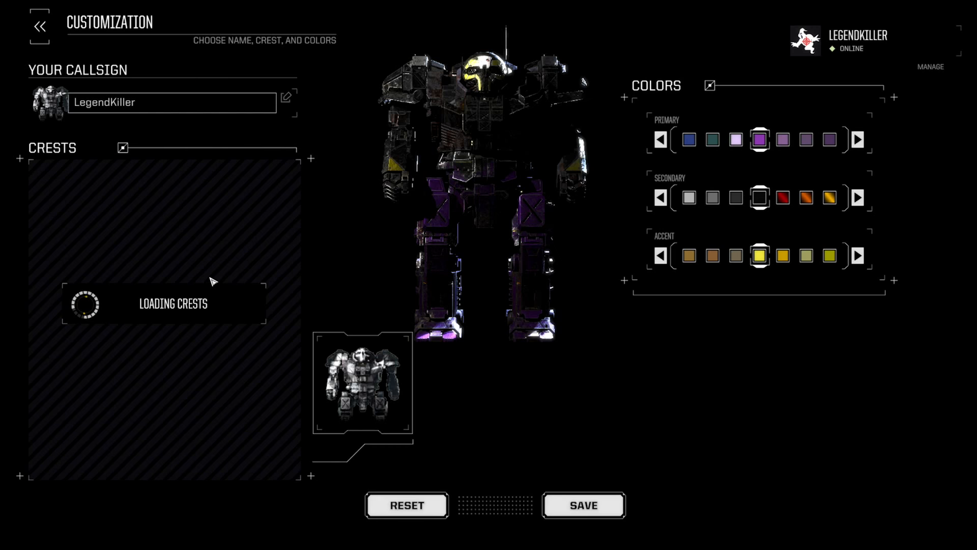
{"action": "left_click_drag", "start_coordinate": [295, 328], "coordinate": [295, 458]}
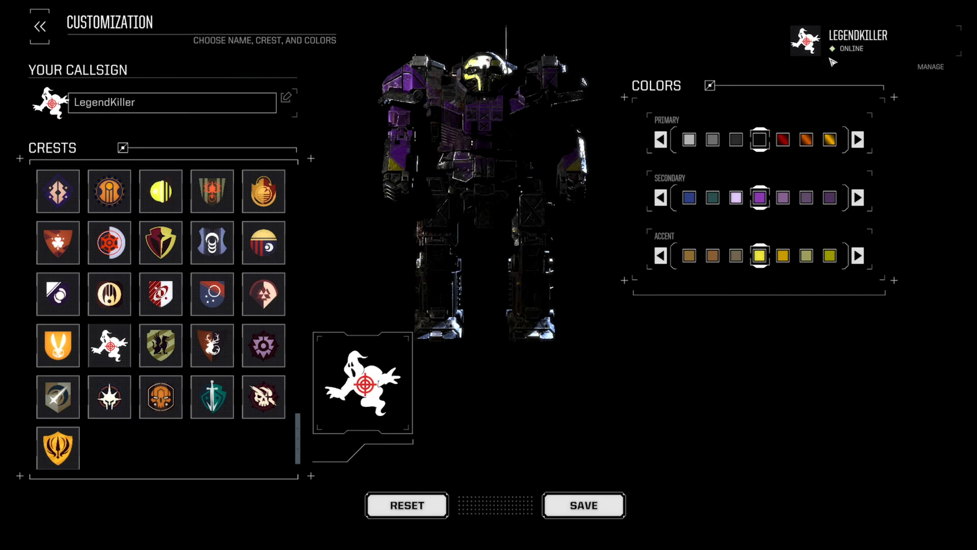
{"action": "left_click", "coordinate": [592, 507]}
{"action": "left_click", "coordinate": [316, 202]}
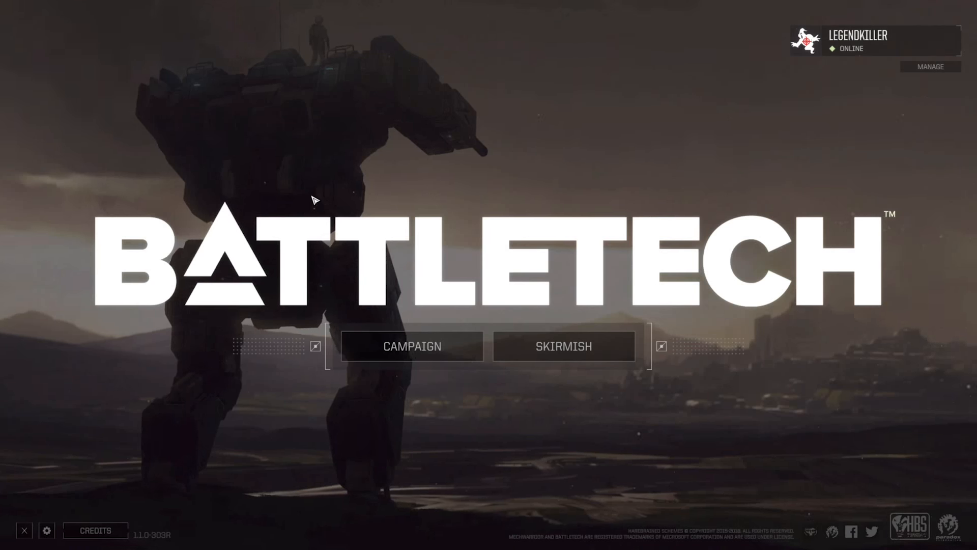